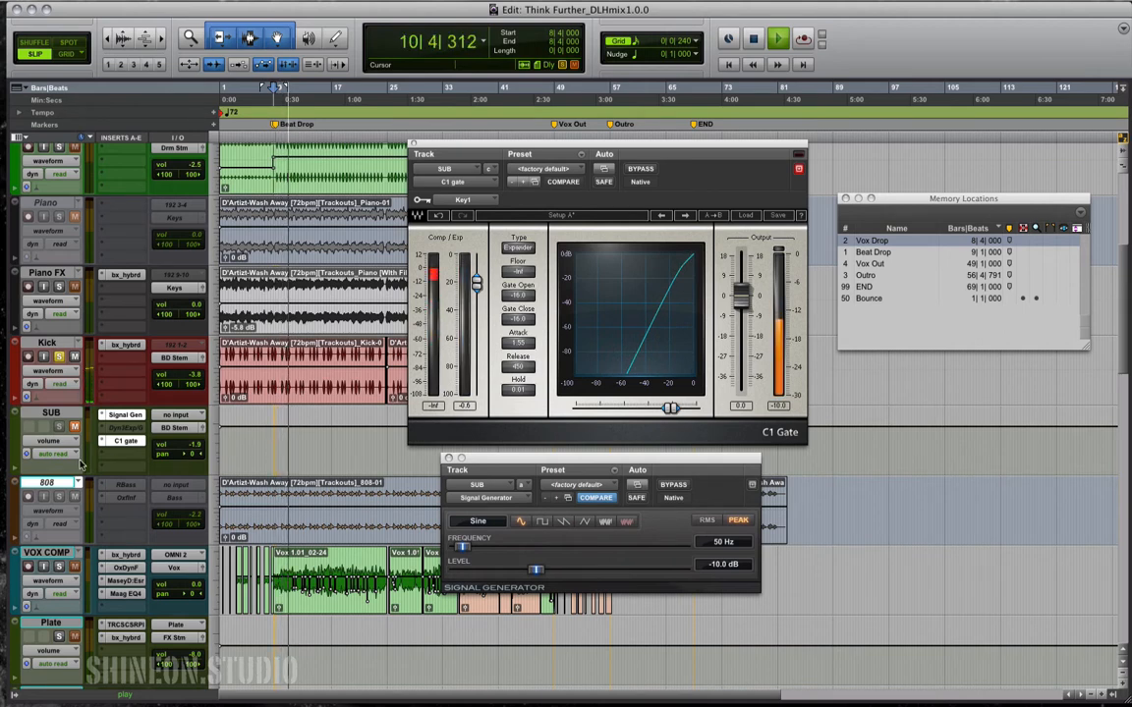
- Stop playback, audition the soloed Kick together with the unmuted SUB track from the Vox Drop position, and stop again
key("space")
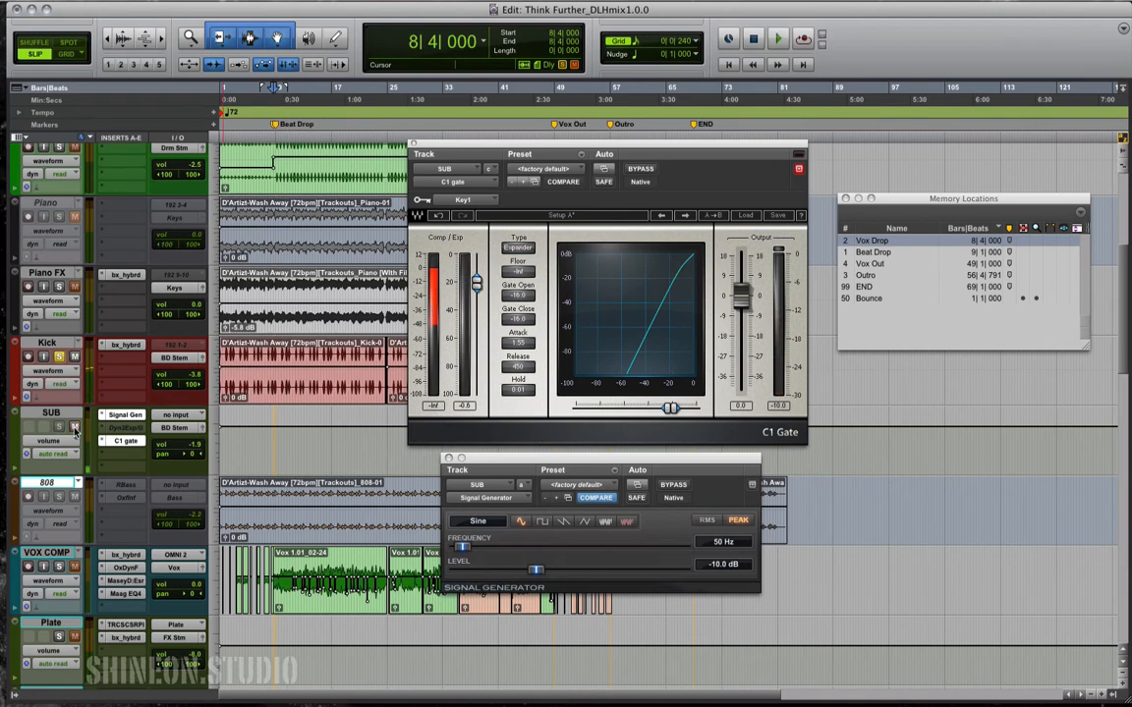
key("space")
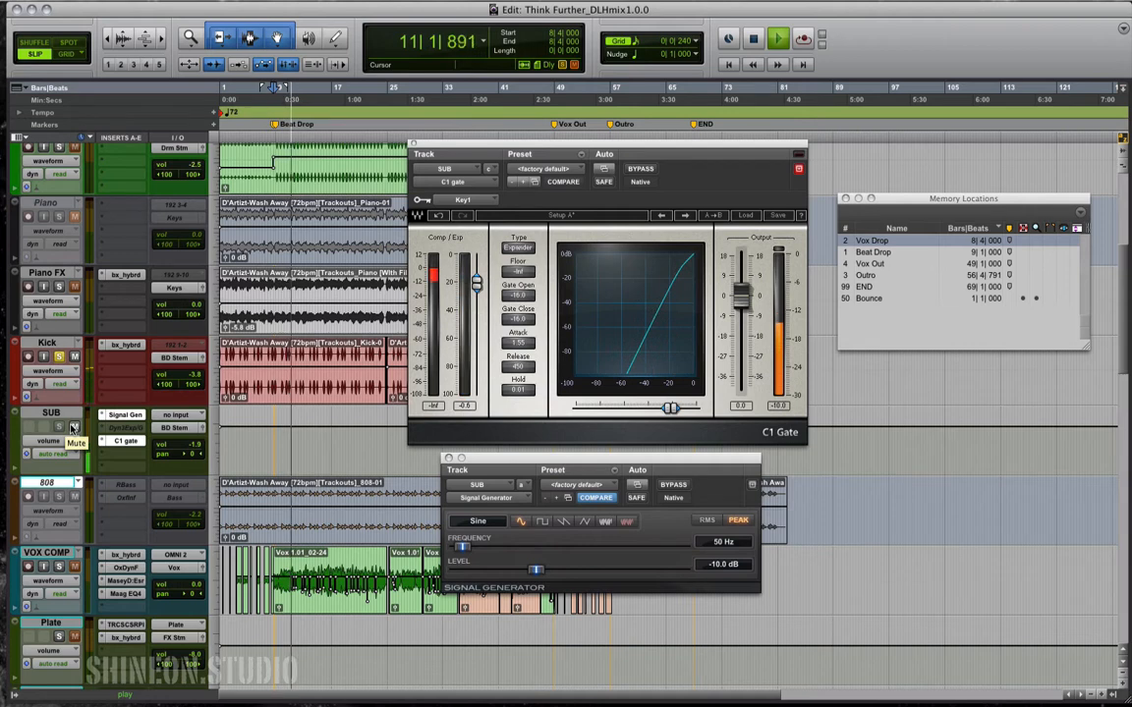
key("space")
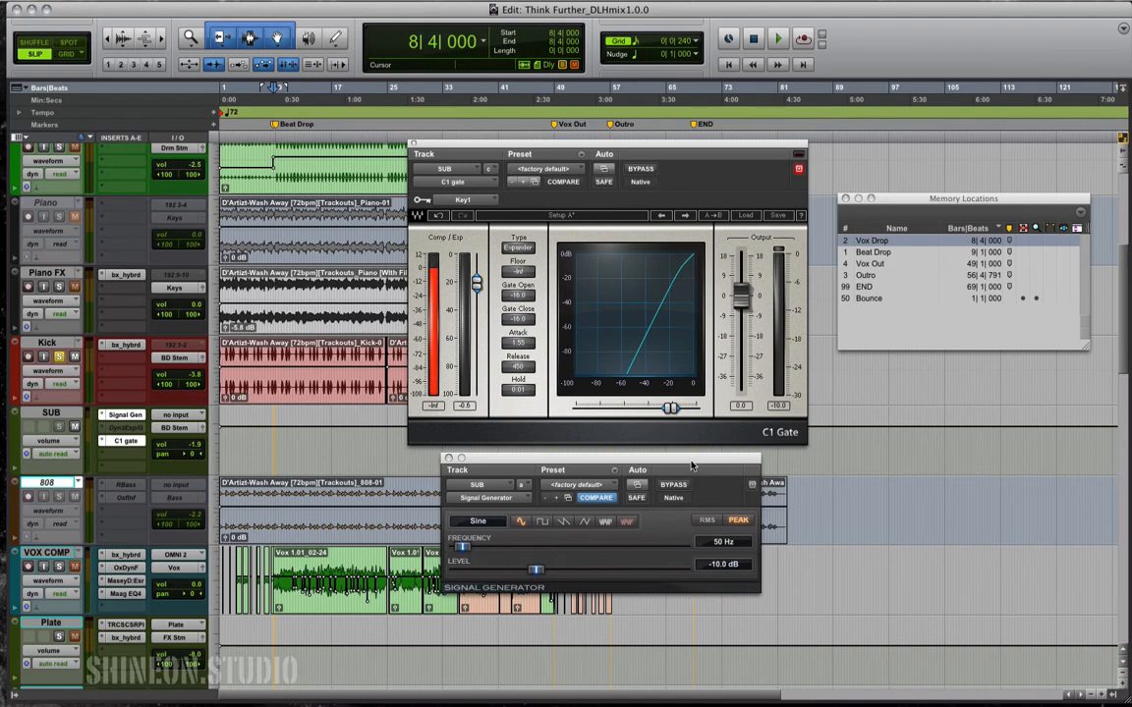
- Switch to the Mix window, enlarge it, and hide all floating plug-in windows
key("super+space")
key("super+equal")
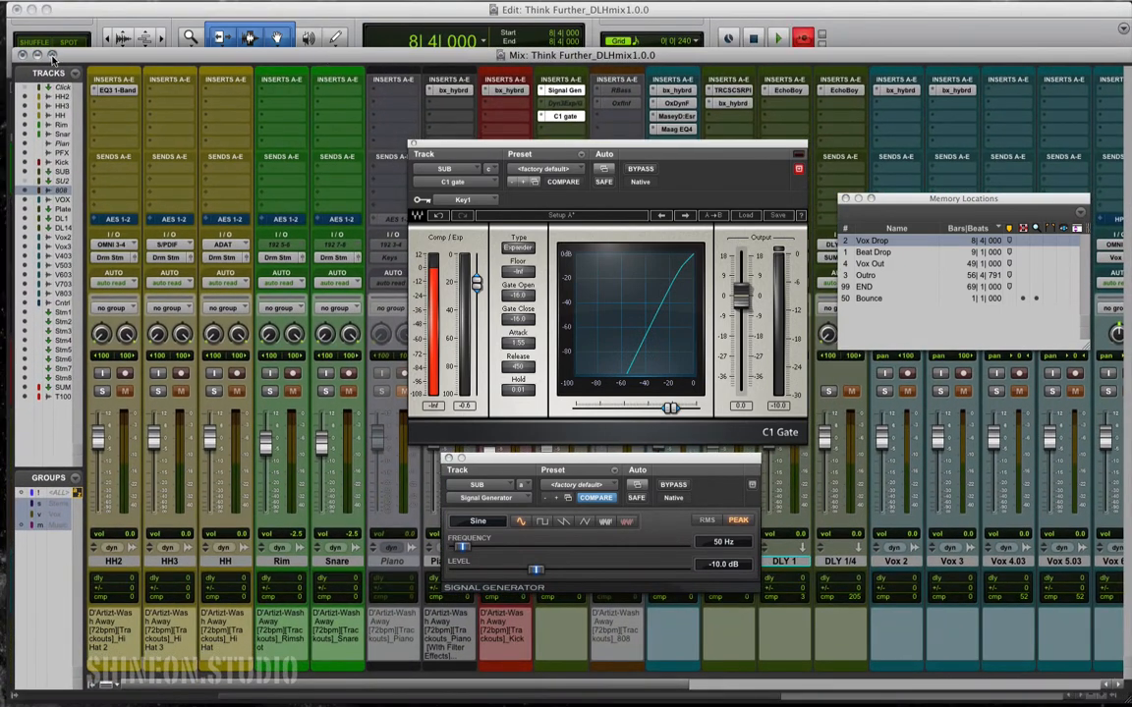
left_click(51, 56)
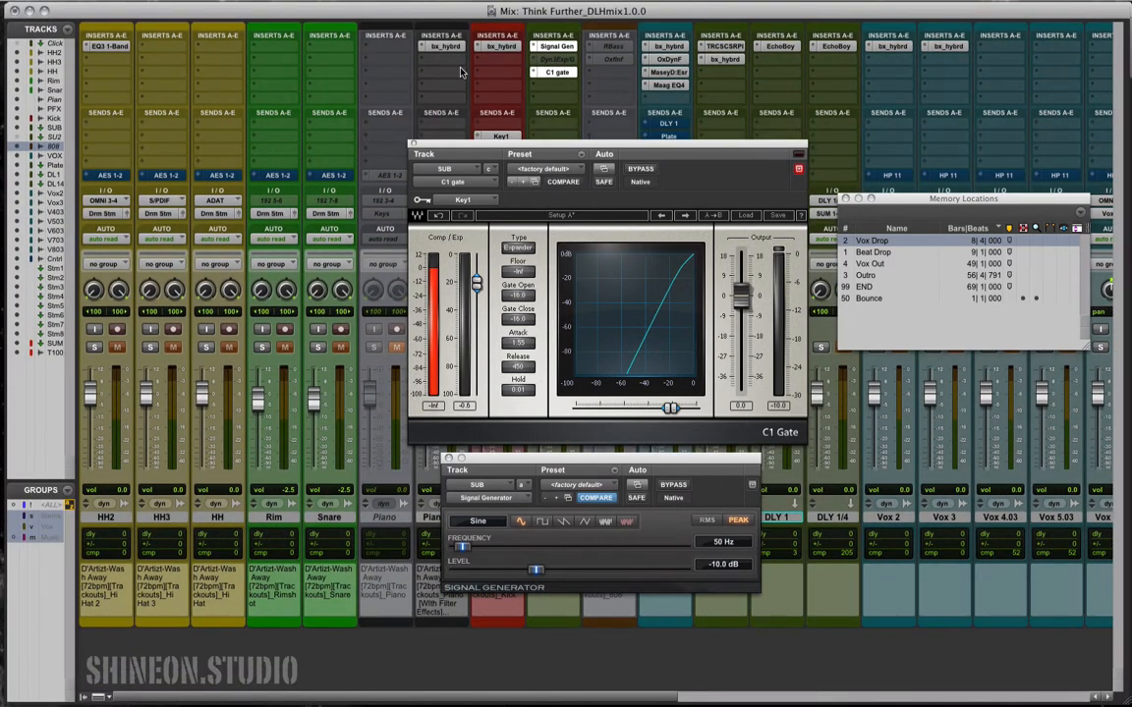
key("ctrl+alt+super+w")
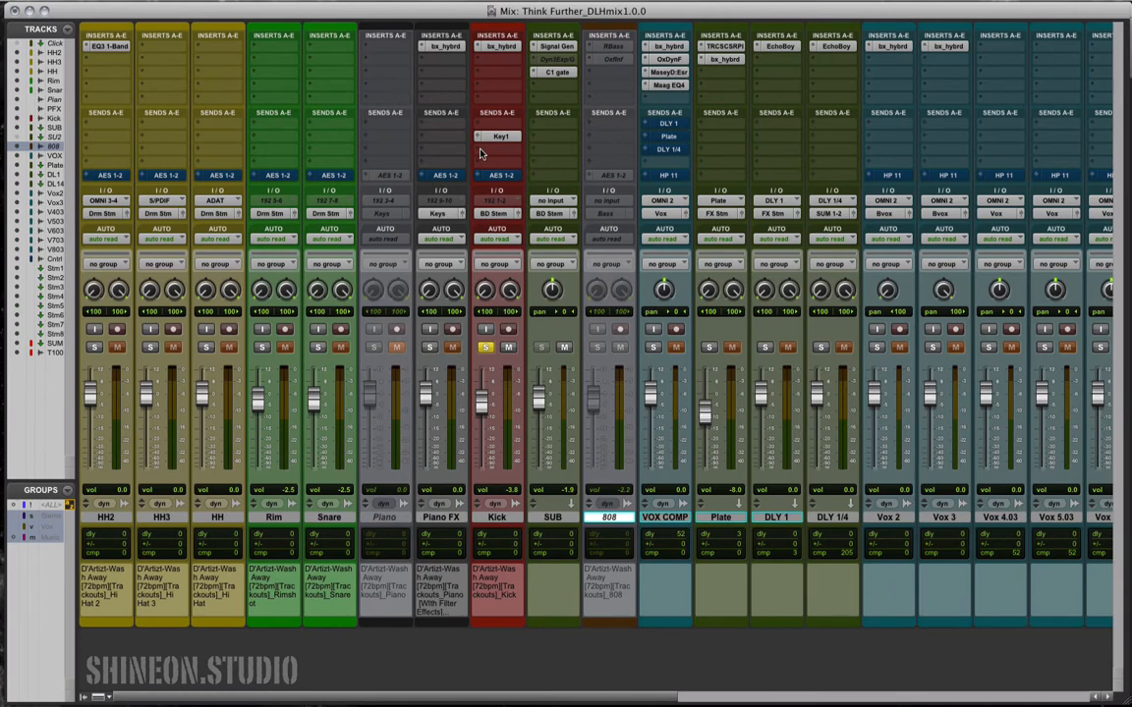
key("super+shift+n")
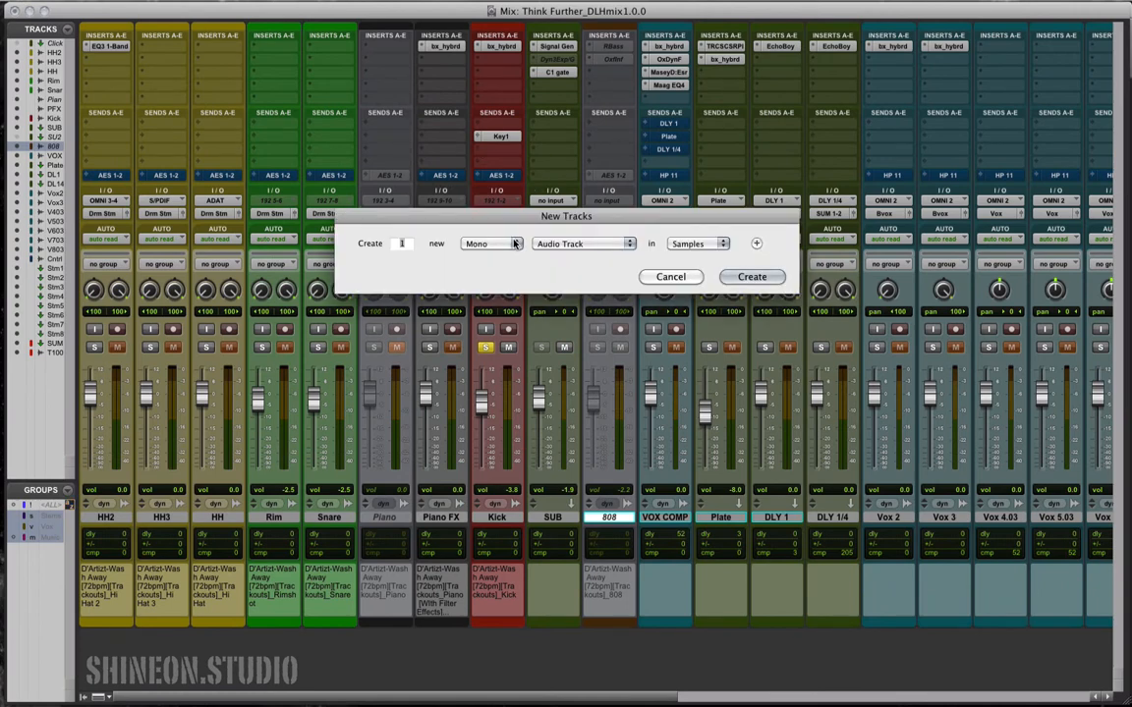
left_click(562, 245)
left_click(564, 256)
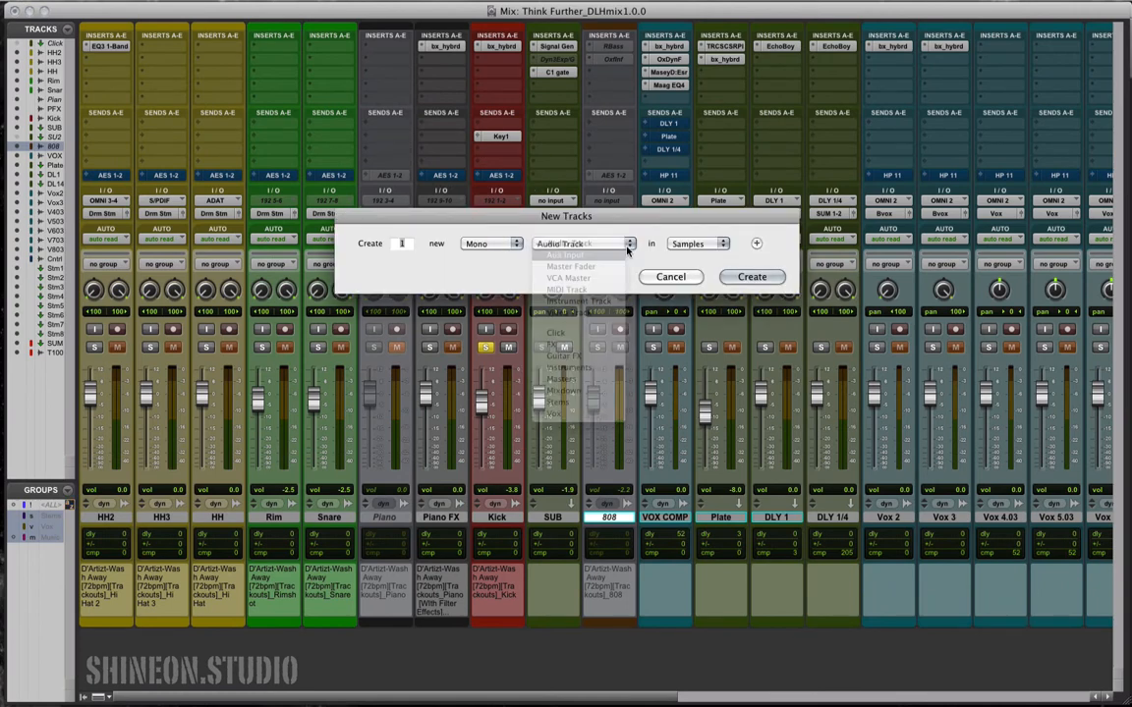
left_click(686, 280)
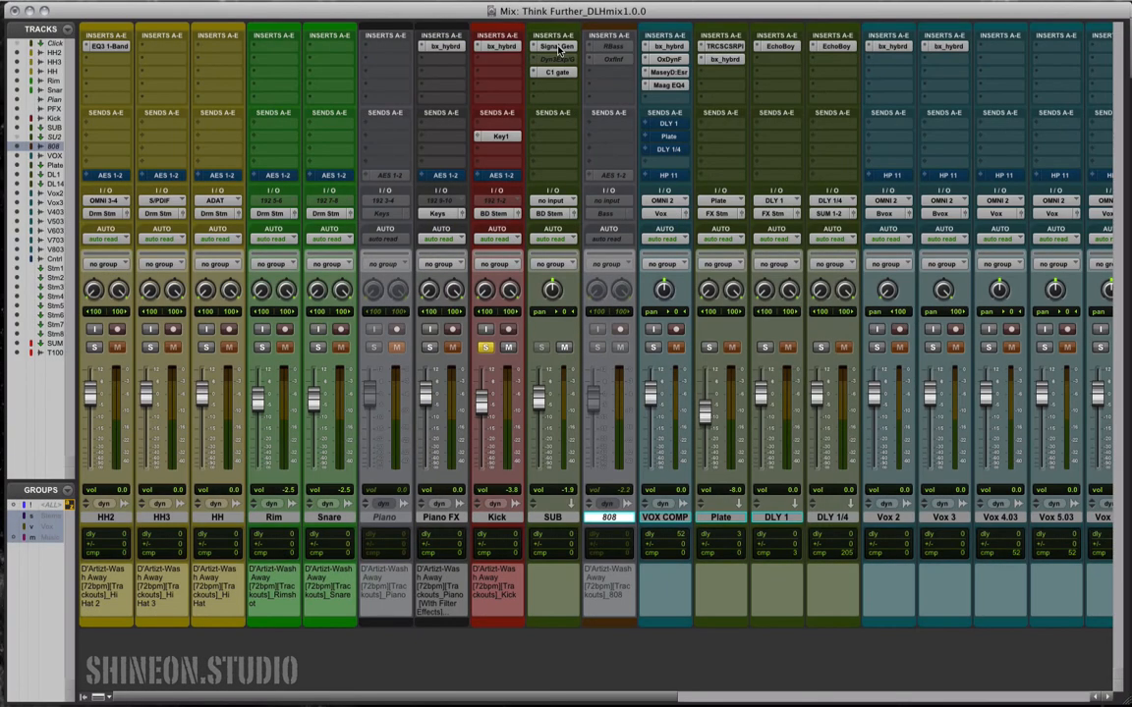
- View the Signal Generator on the SUB track briefly and mute the SUB track
left_click(557, 47)
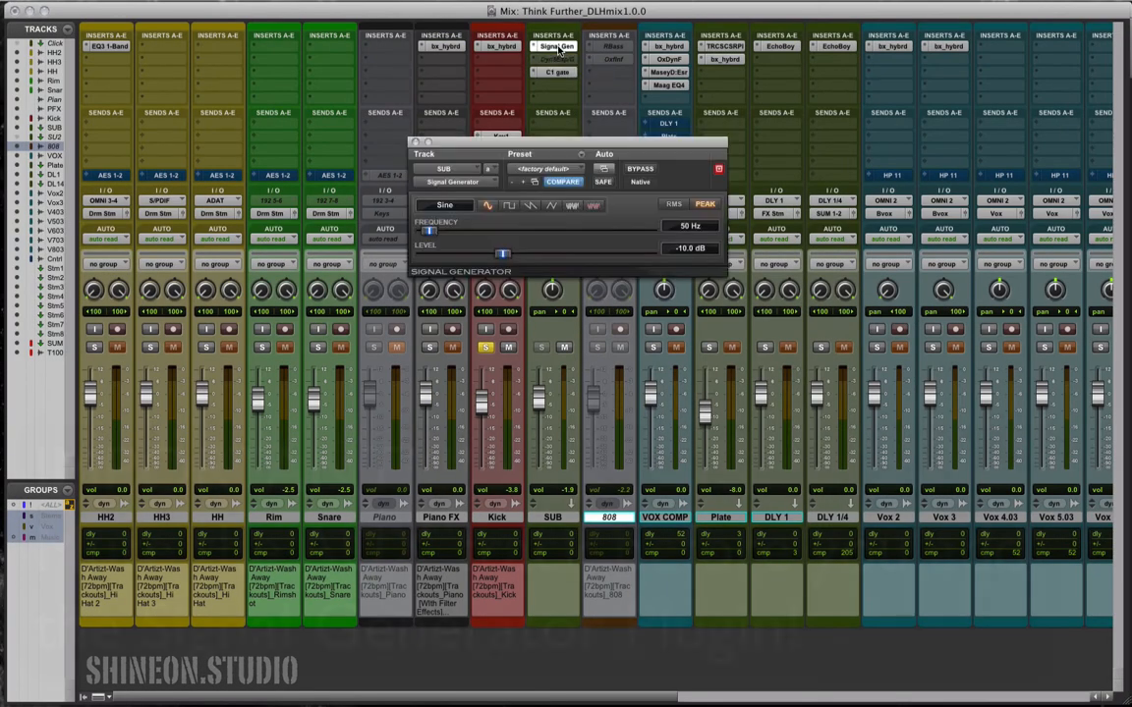
left_click(559, 49)
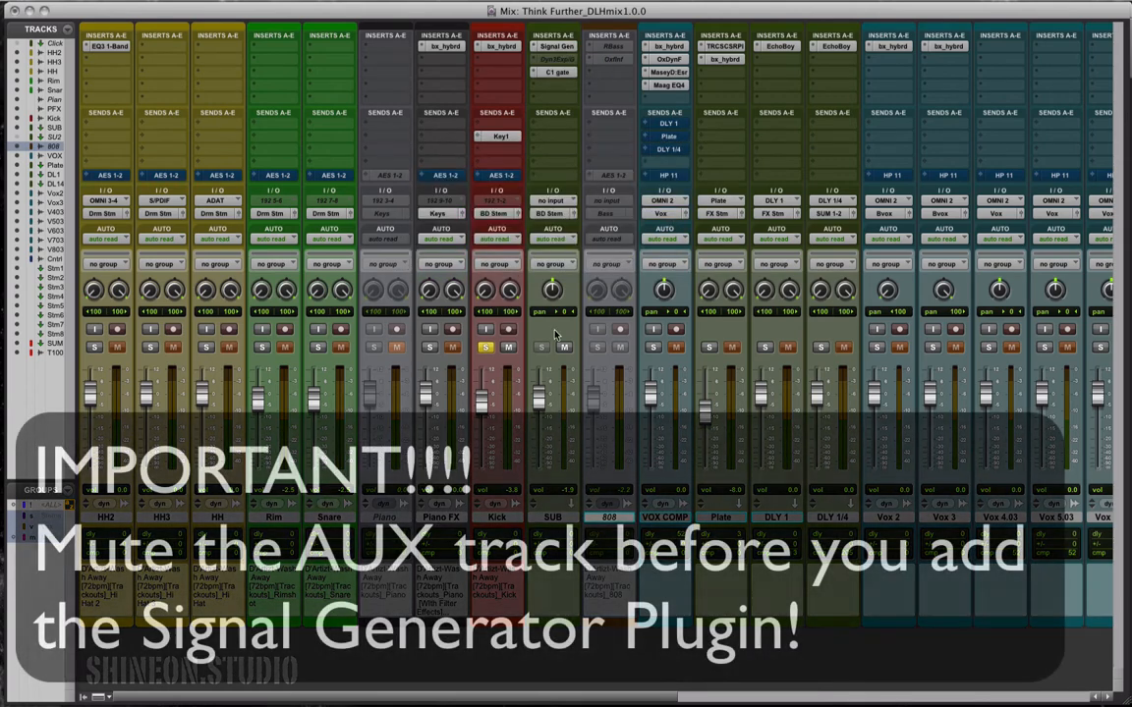
left_click(564, 348)
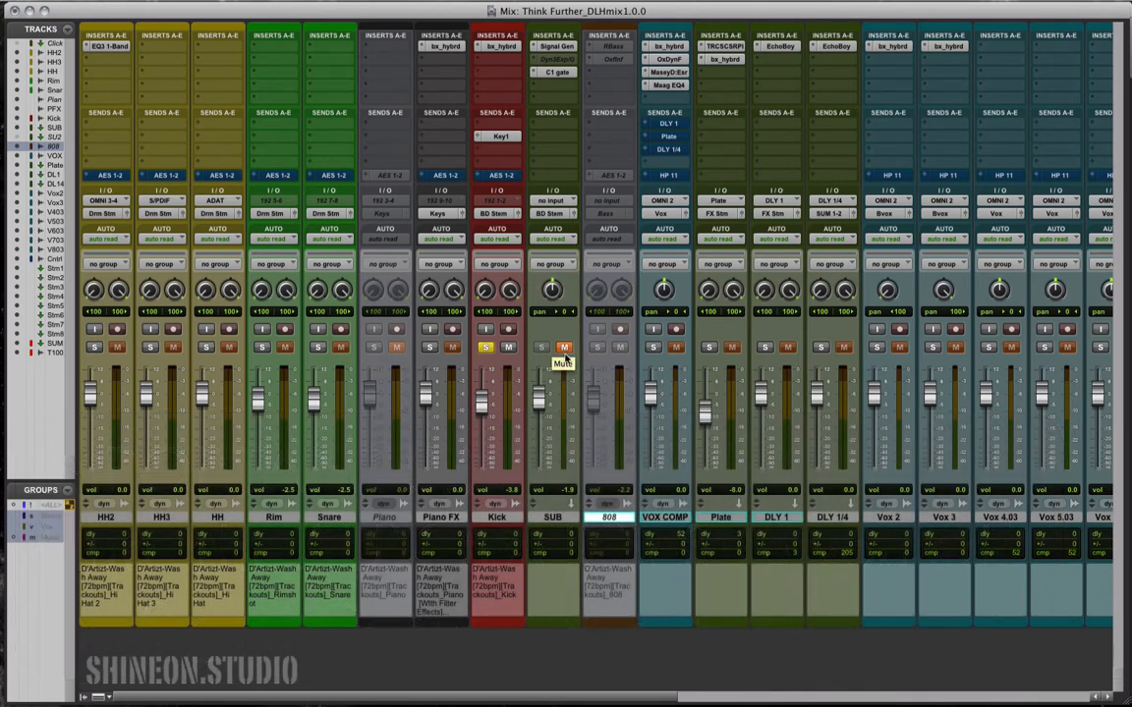
- Examine where Signal Generator is listed among the Other and Avid plug-ins for the SUB track's first insert
left_click(534, 49)
mouse_move(550, 47)
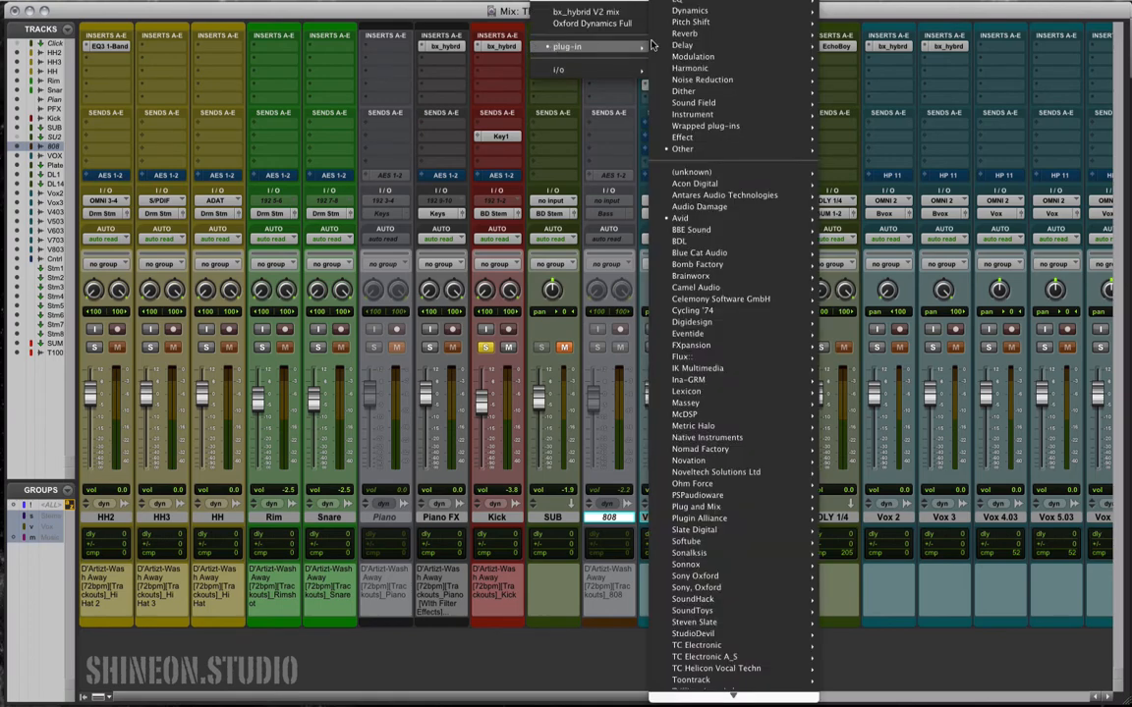
mouse_move(688, 153)
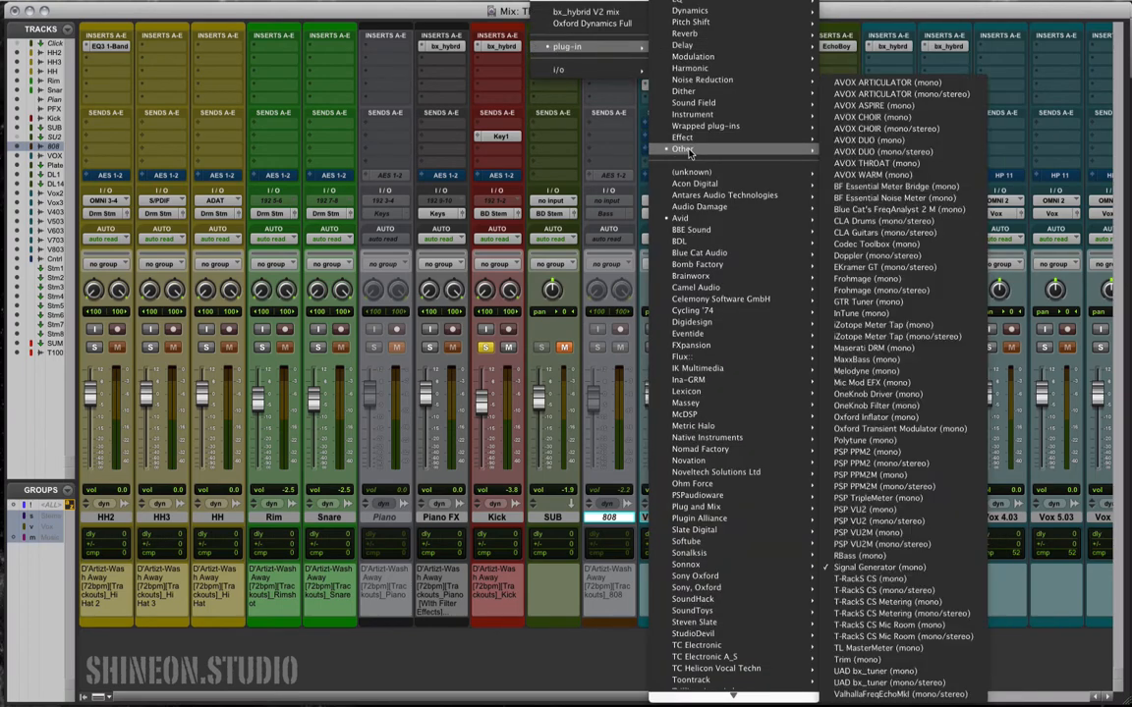
mouse_move(685, 217)
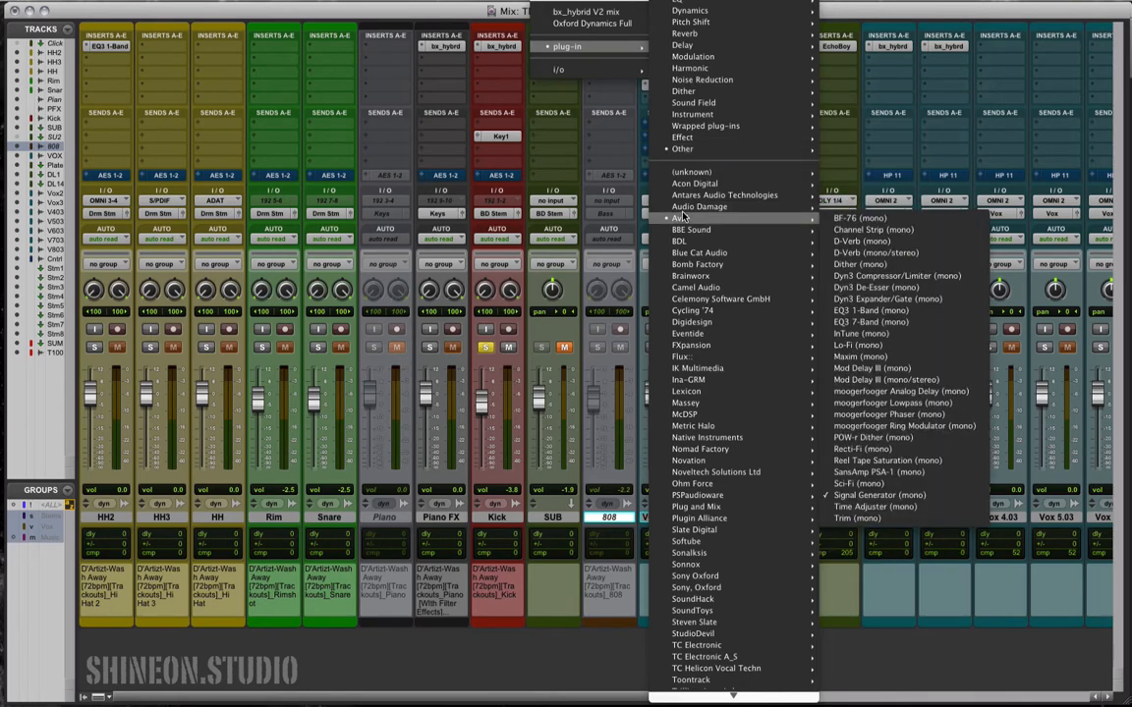
left_click(496, 54)
- Set the frequency of the SUB track's Signal Generator to 50 Hz and close the plug-in
left_click(561, 48)
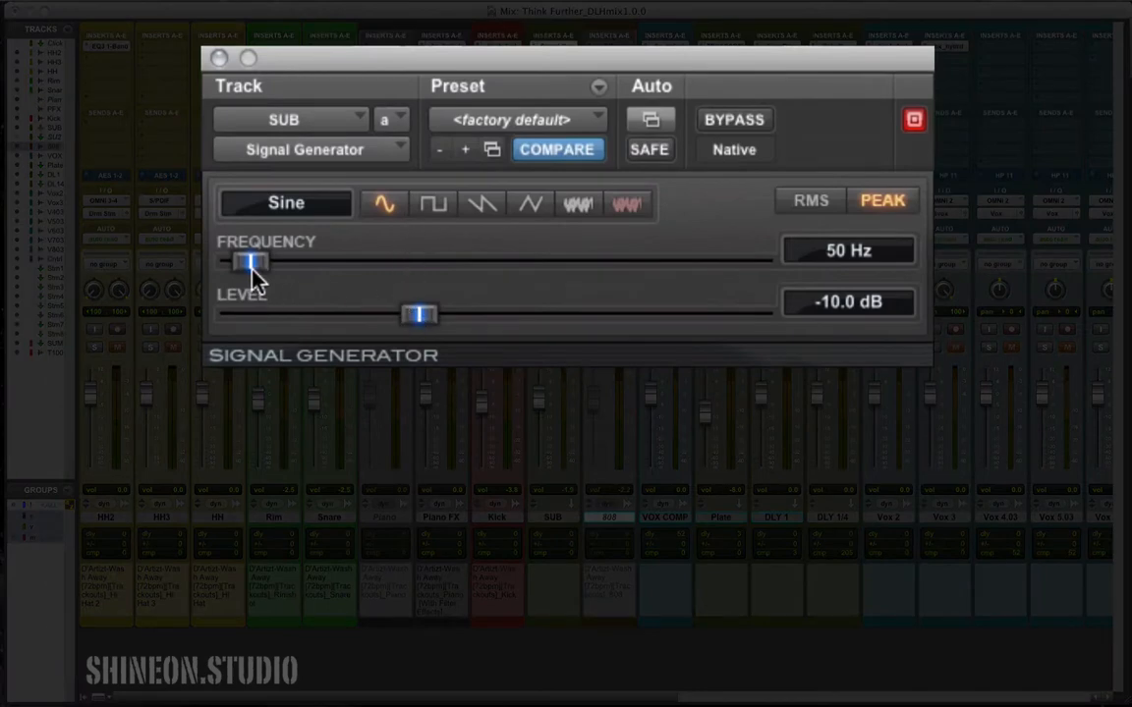
left_click(838, 252)
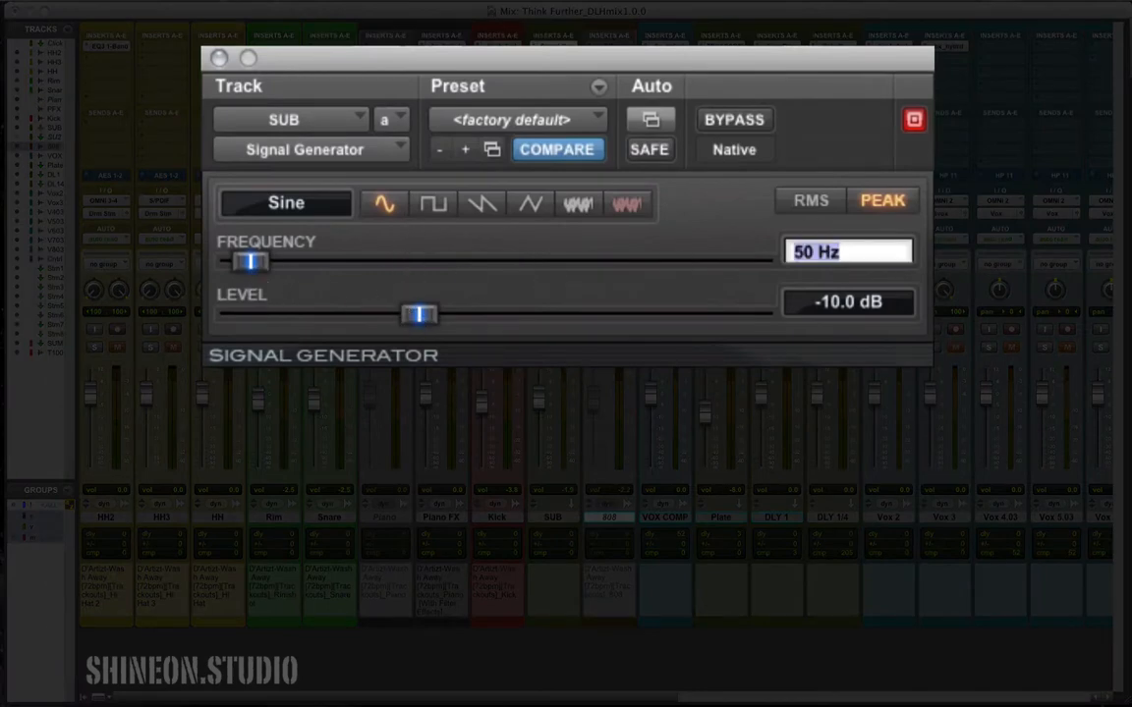
type("50")
key("Return")
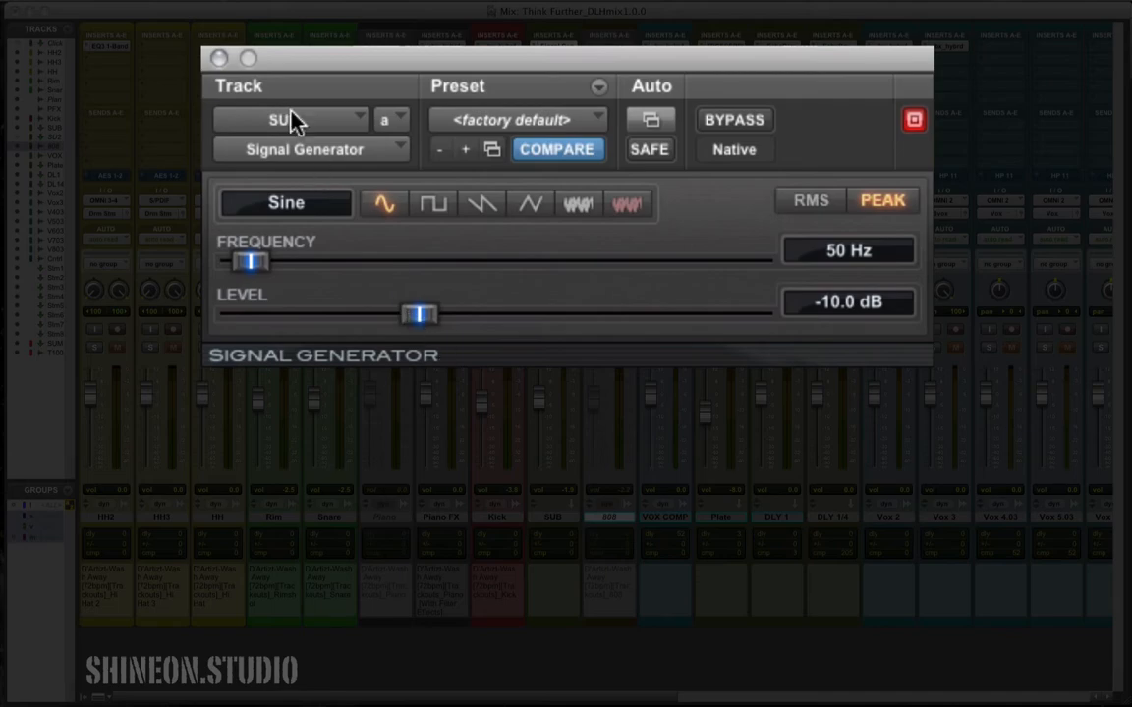
left_click(217, 57)
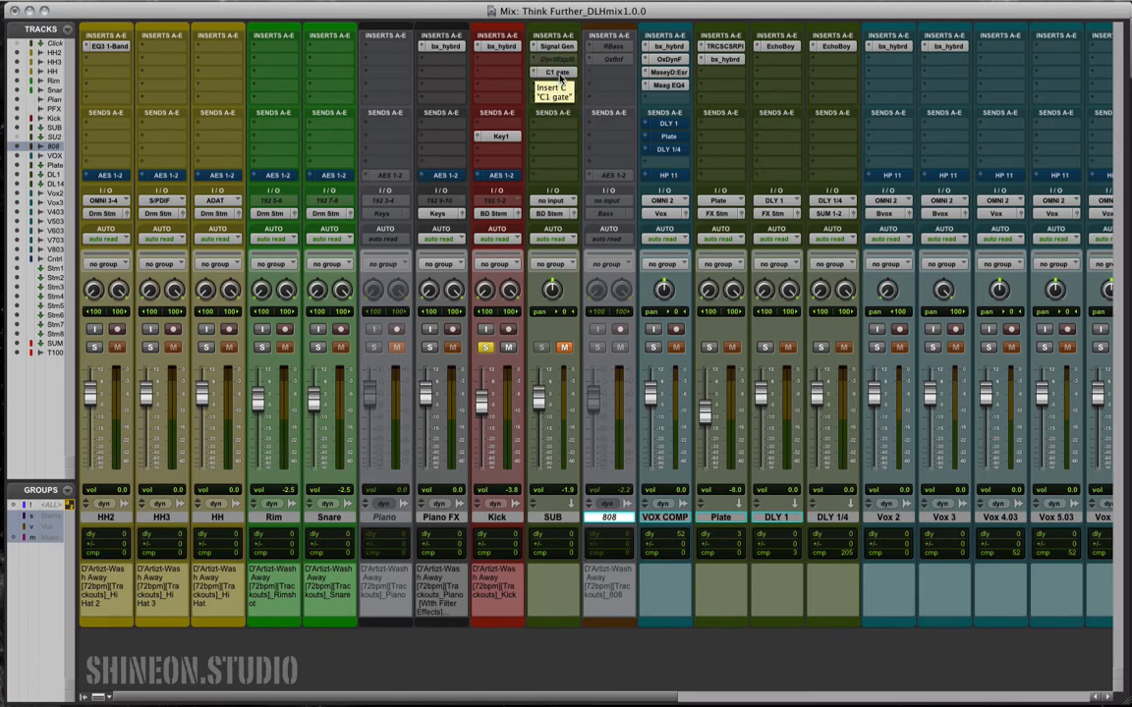
- Open the SUB track's C1 gate away from the Kick channel and examine the routing and rename options of Kick's Key1 send
left_click(558, 74)
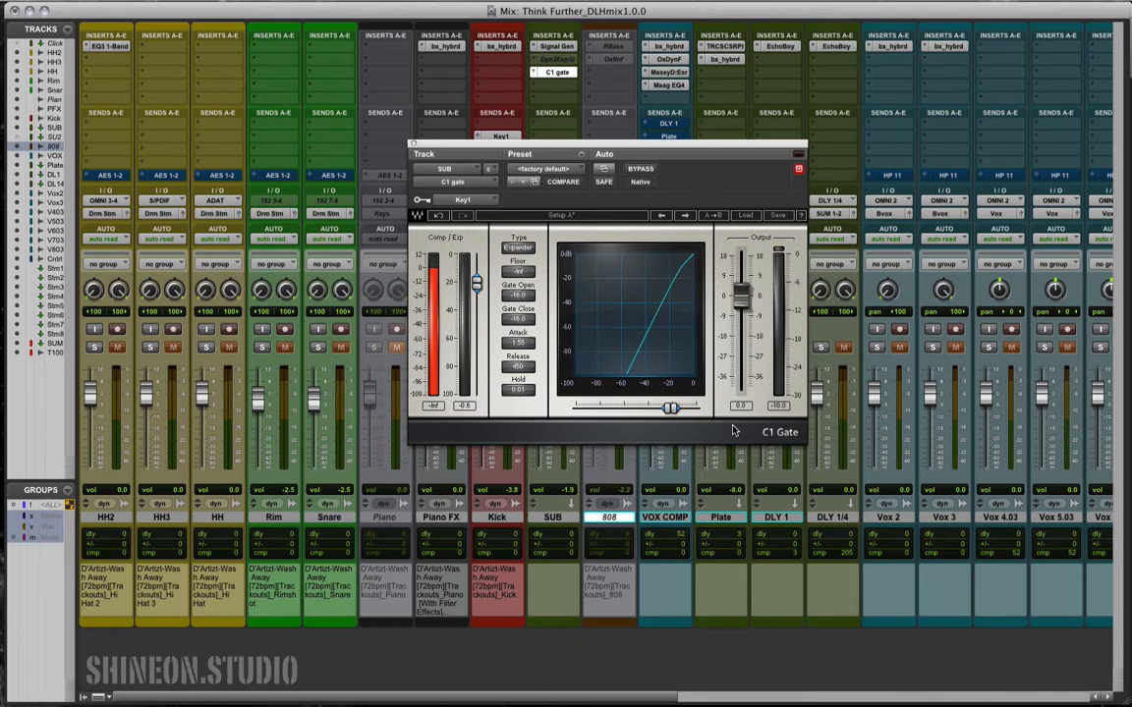
left_click_drag(649, 145, 812, 154)
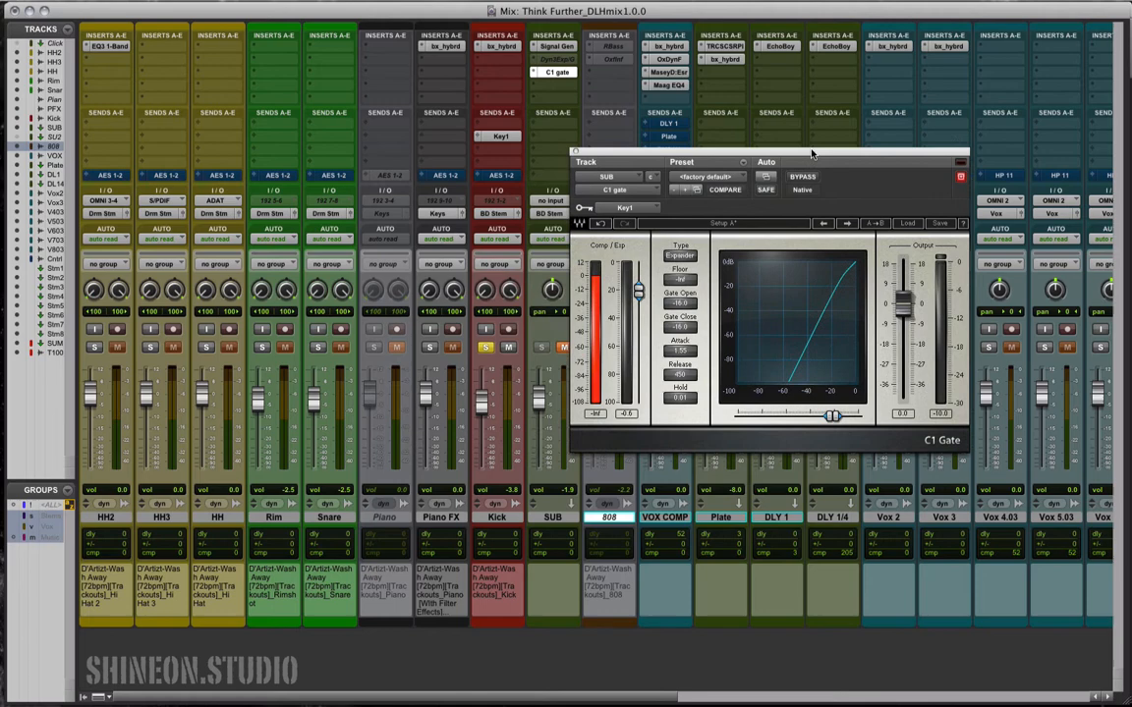
left_click(501, 135)
mouse_move(496, 142)
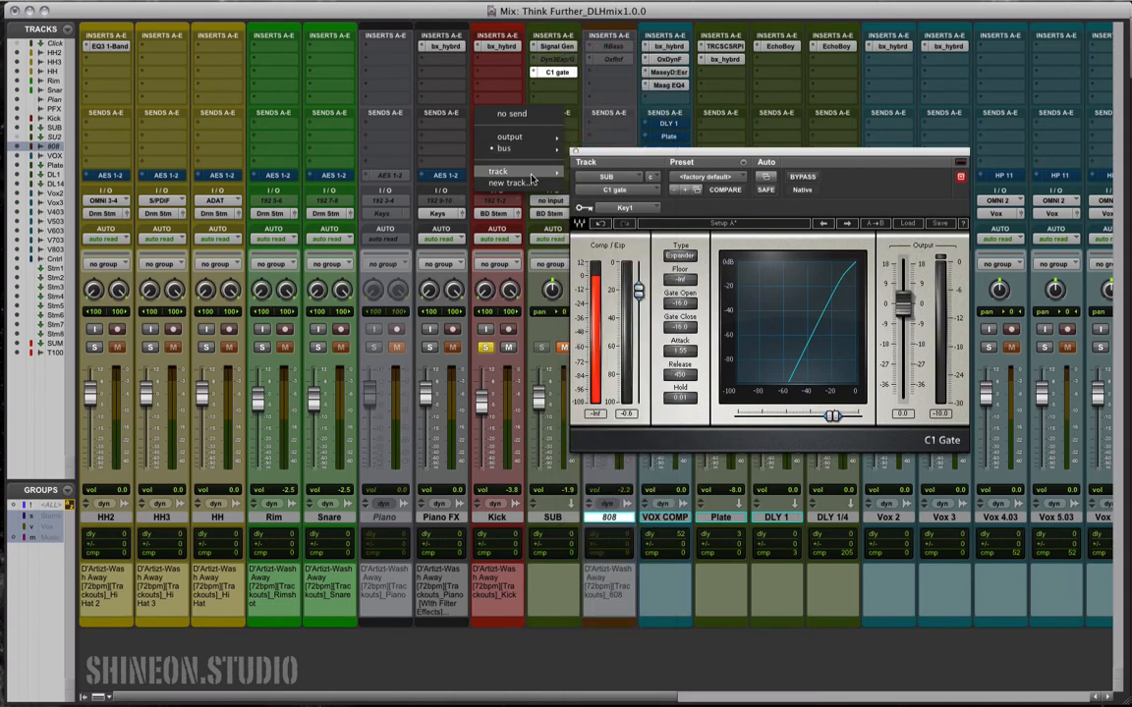
left_click(874, 172)
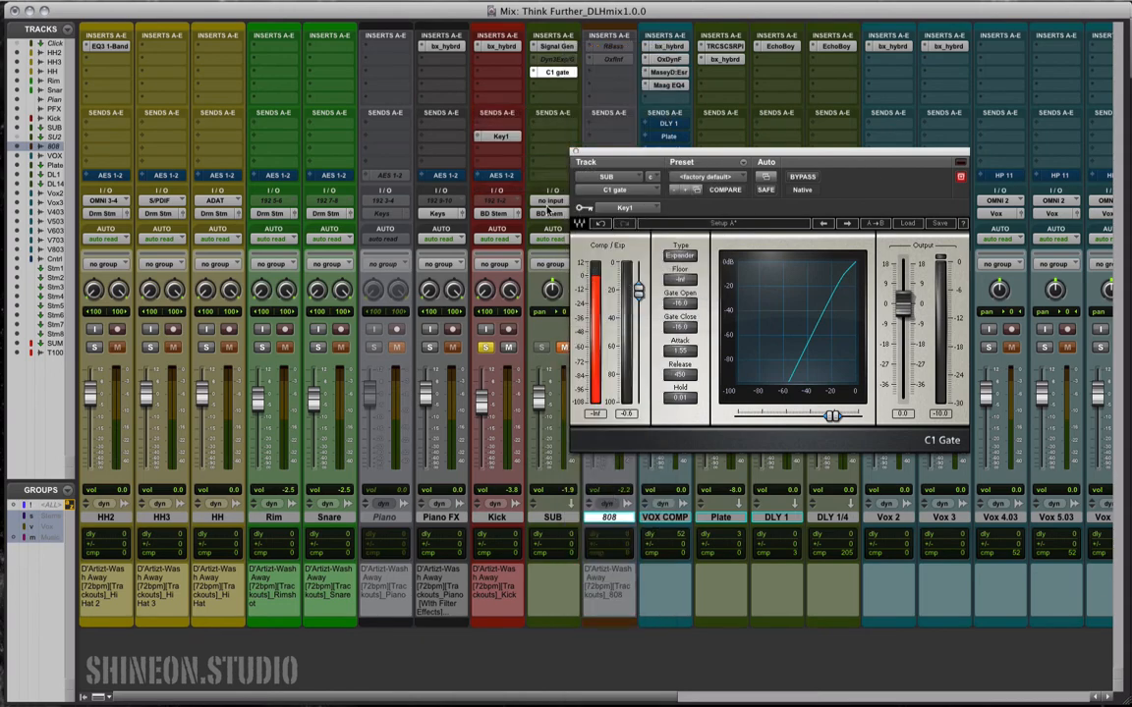
right_click(503, 136)
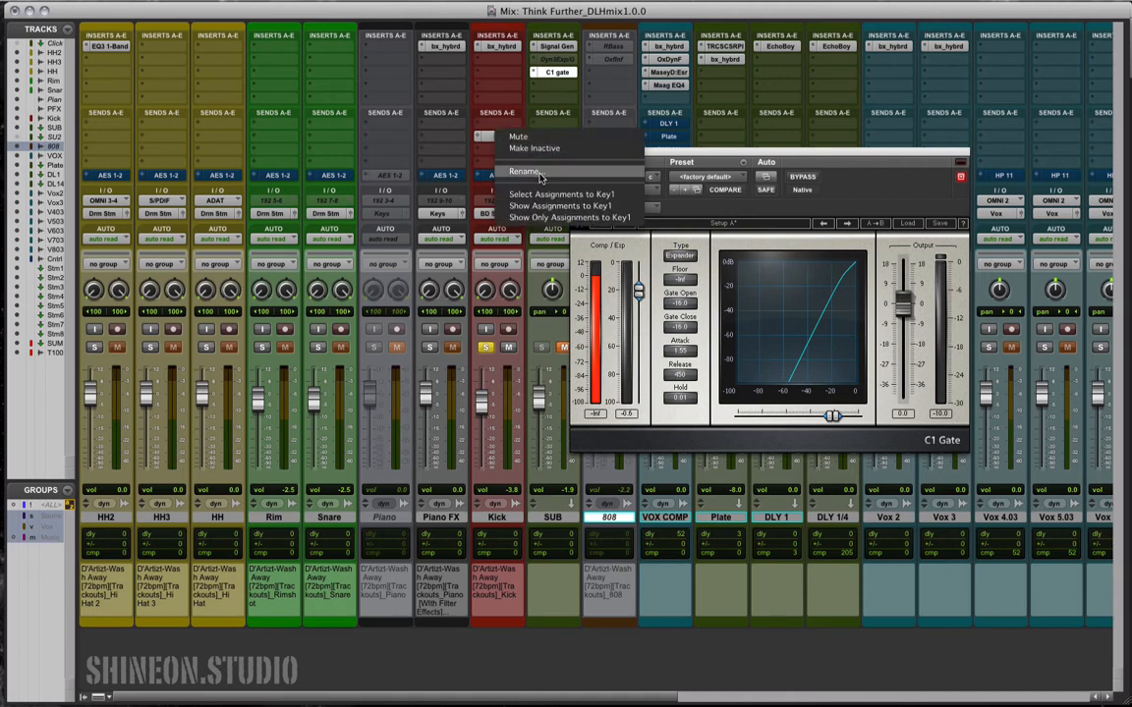
left_click(839, 147)
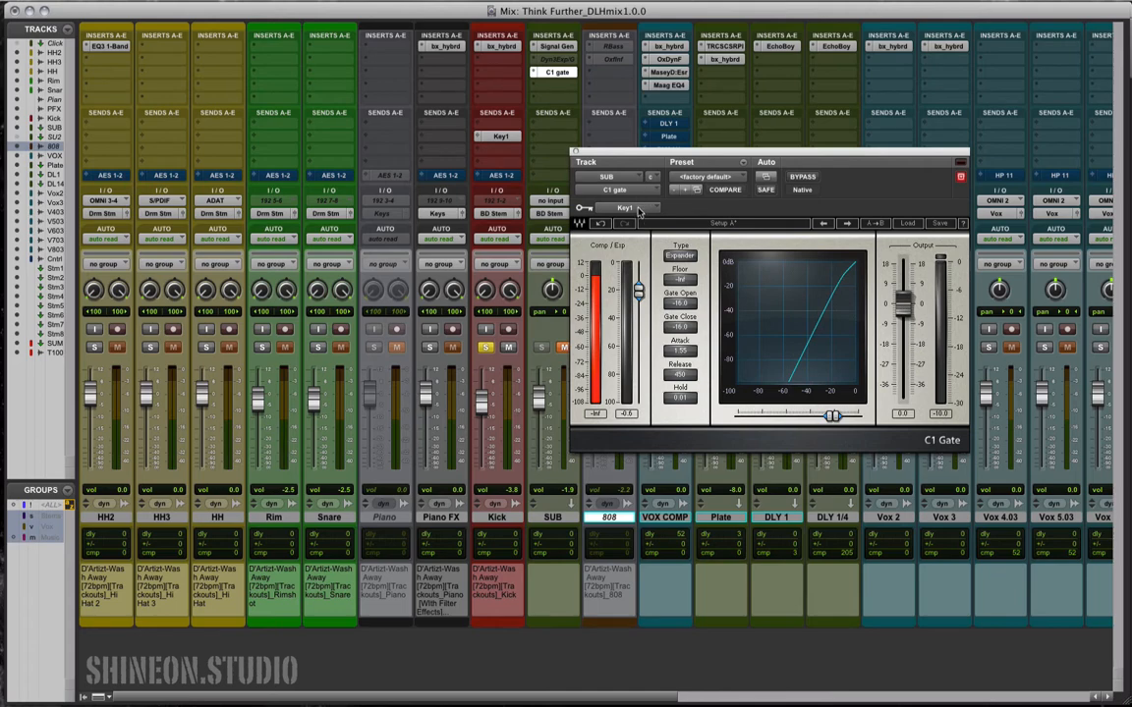
- Choose the Key1 (Mono) bus as the C1 gate's key input and leave the gate type on Expander
left_click(639, 212)
mouse_move(638, 210)
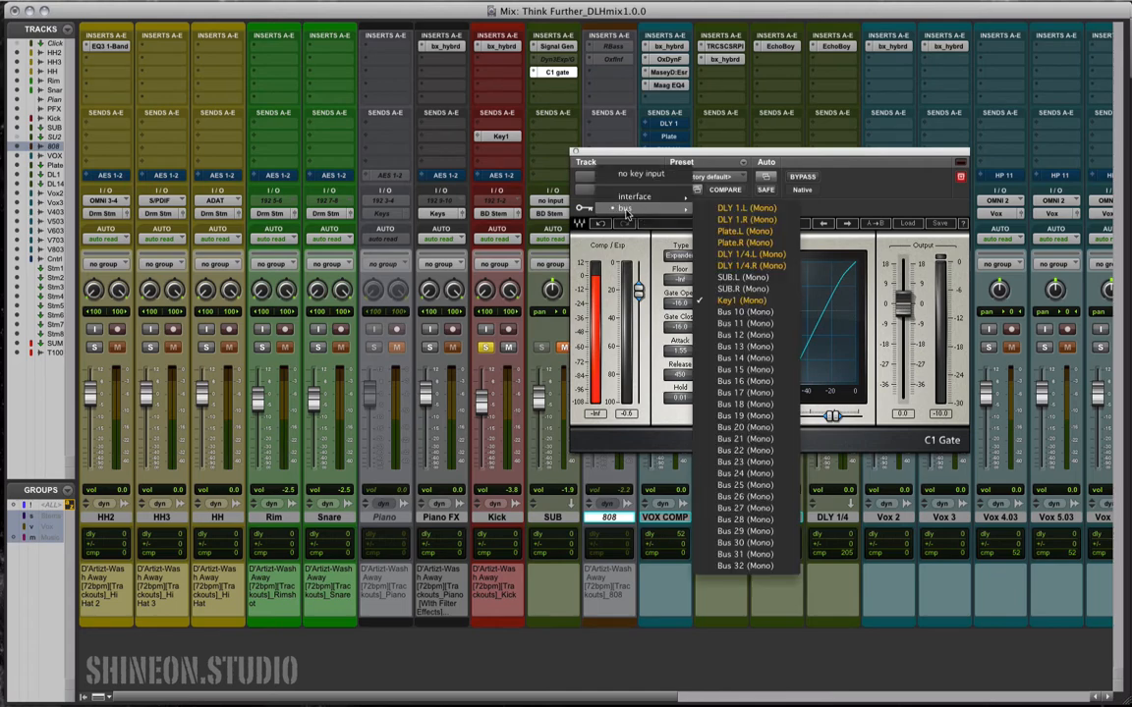
left_click(743, 303)
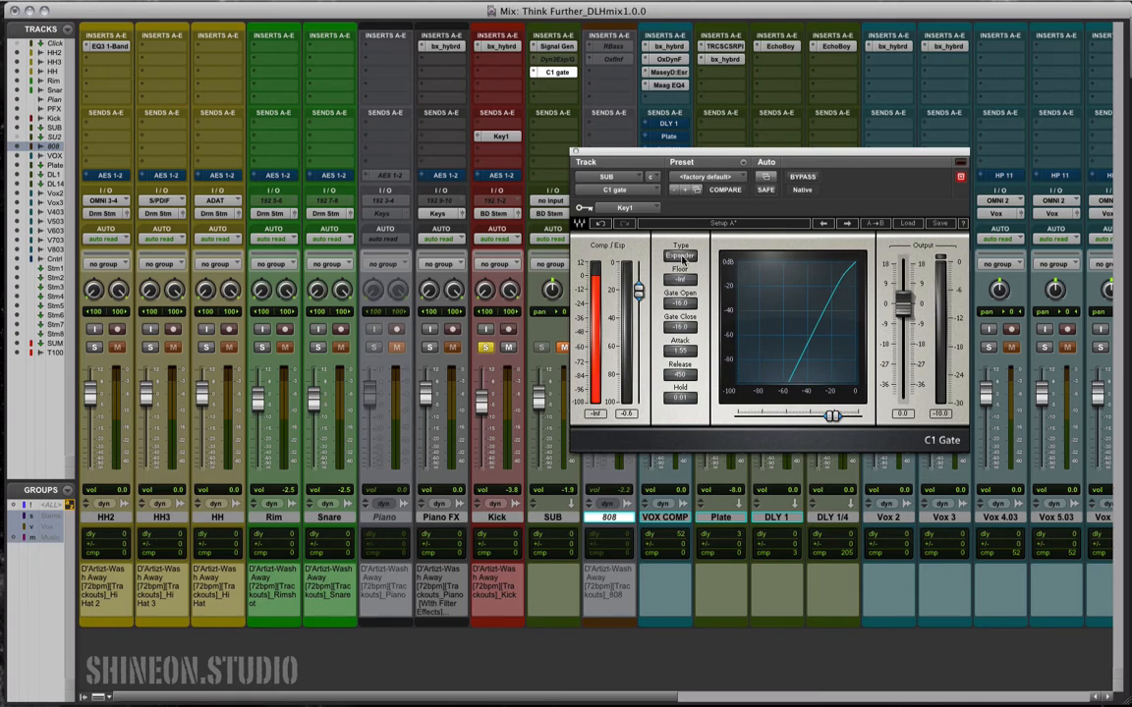
left_click(680, 257)
left_click(680, 256)
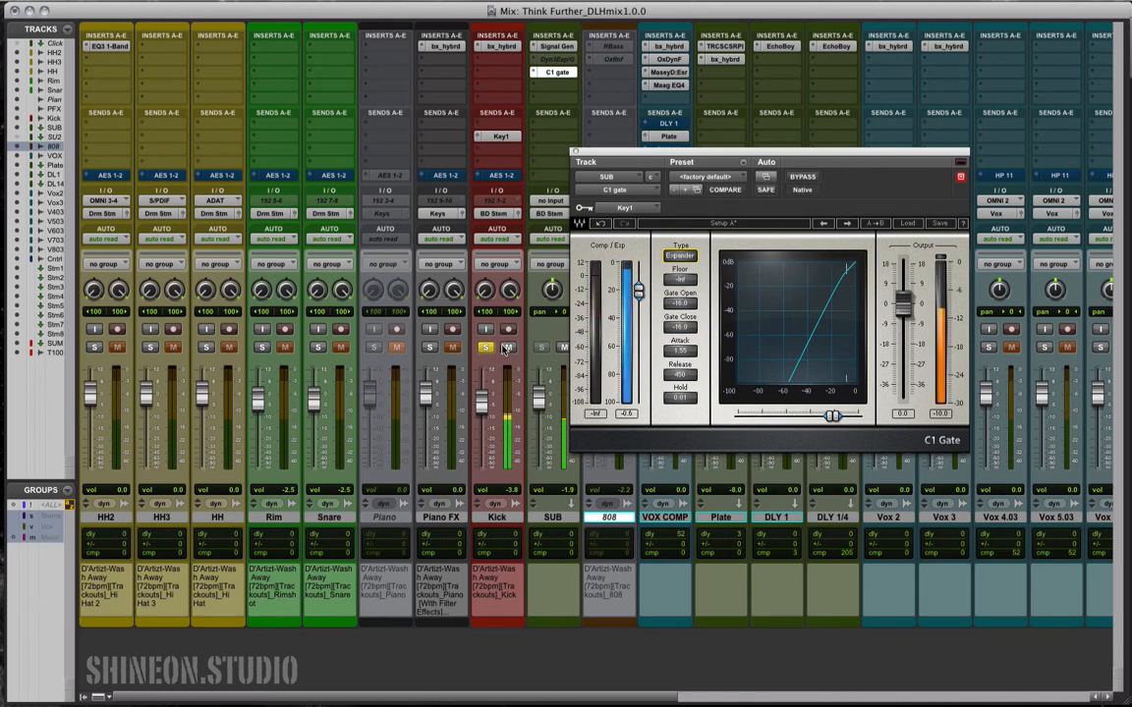
- Open the Kick track's Key1 send controls away from the C1 gate, check the pre-fader setting, and close them
left_click(501, 136)
left_click_drag(593, 259, 545, 194)
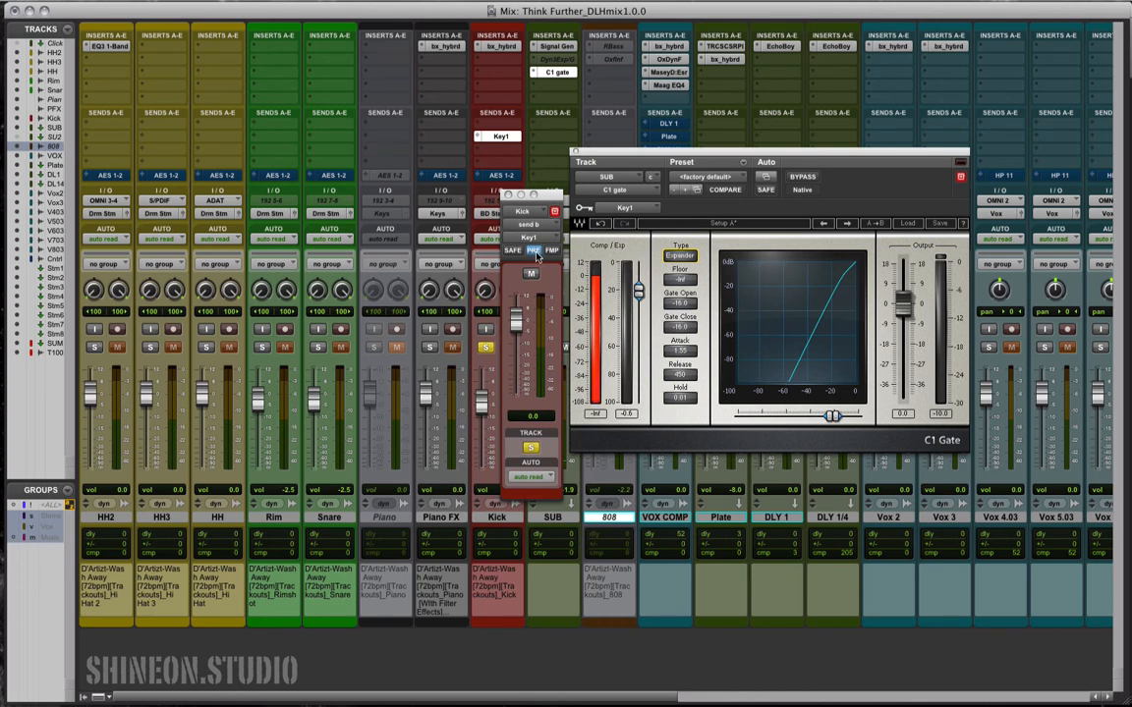
left_click_drag(549, 195, 503, 186)
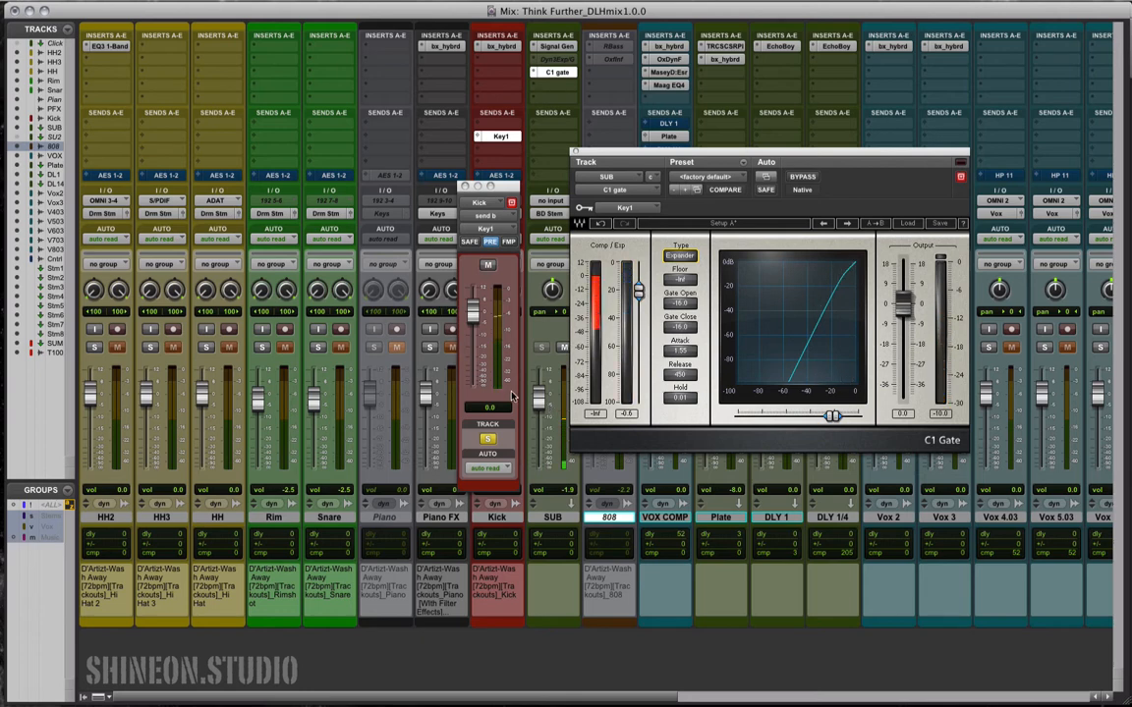
left_click(464, 186)
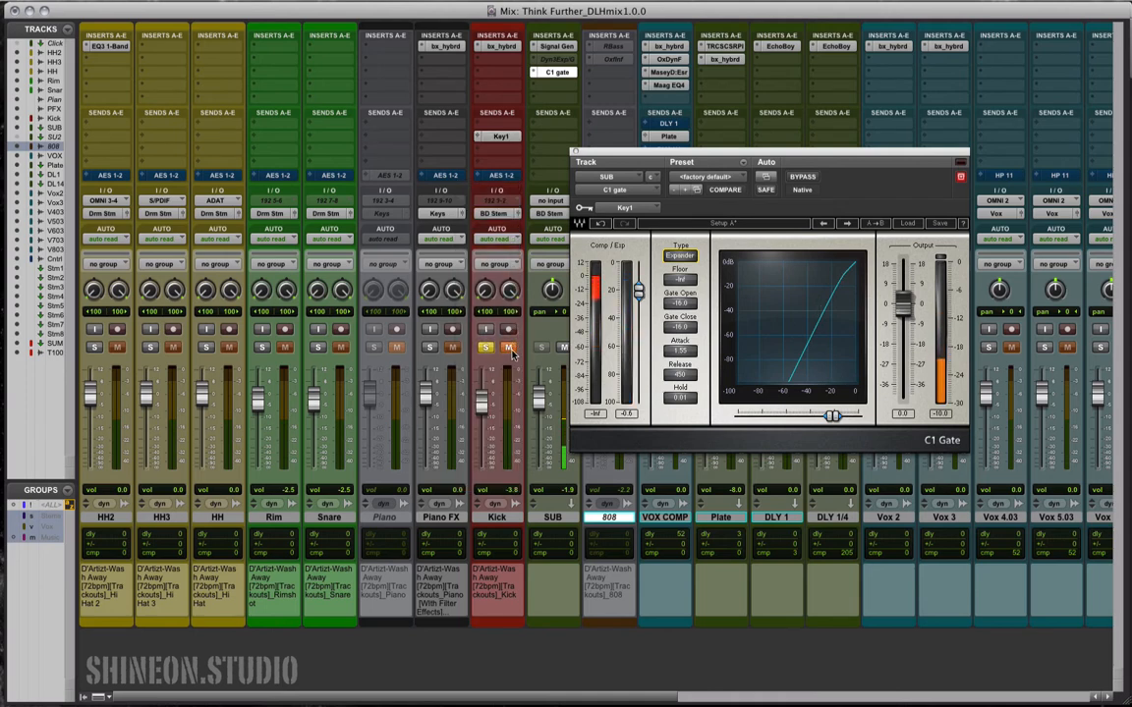
- Unmute and unsolo the Kick track, and compare the full mix with the SUB track muted and unmuted
left_click(510, 348)
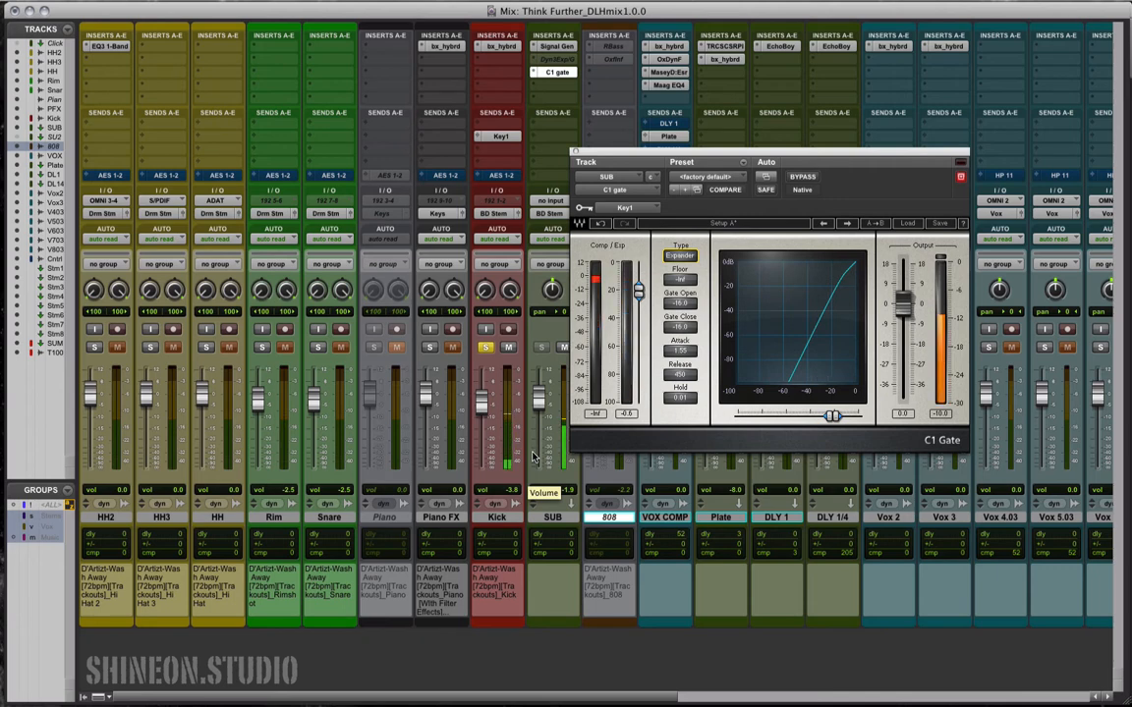
left_click(486, 348)
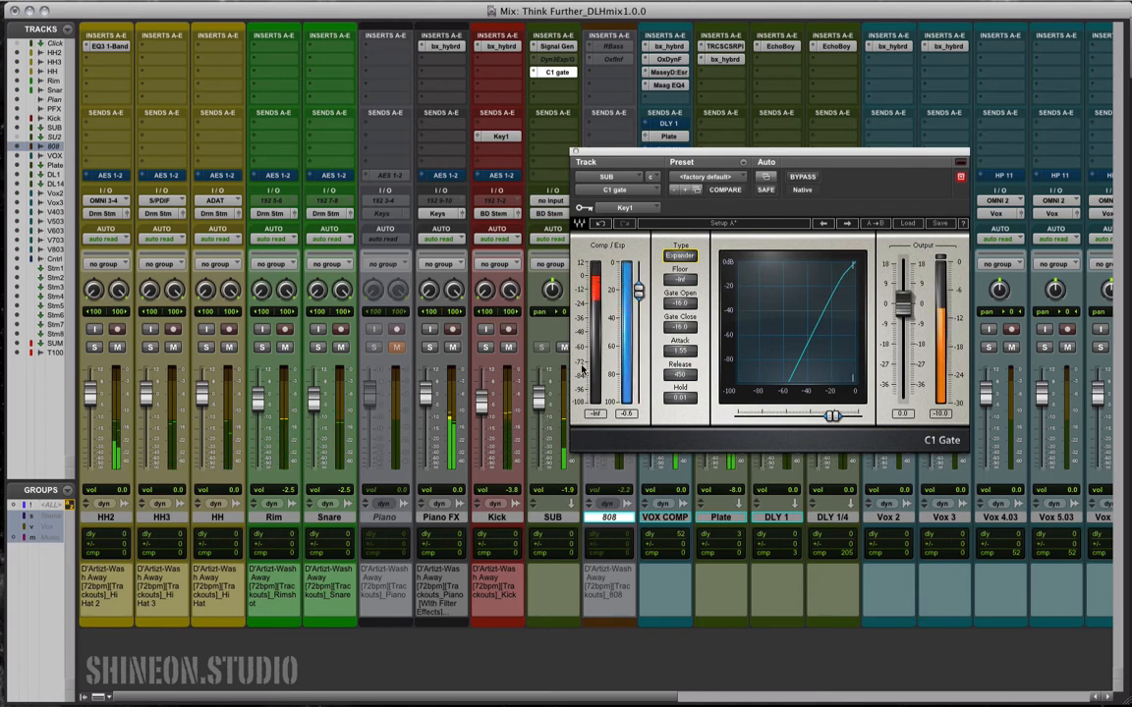
left_click(562, 348)
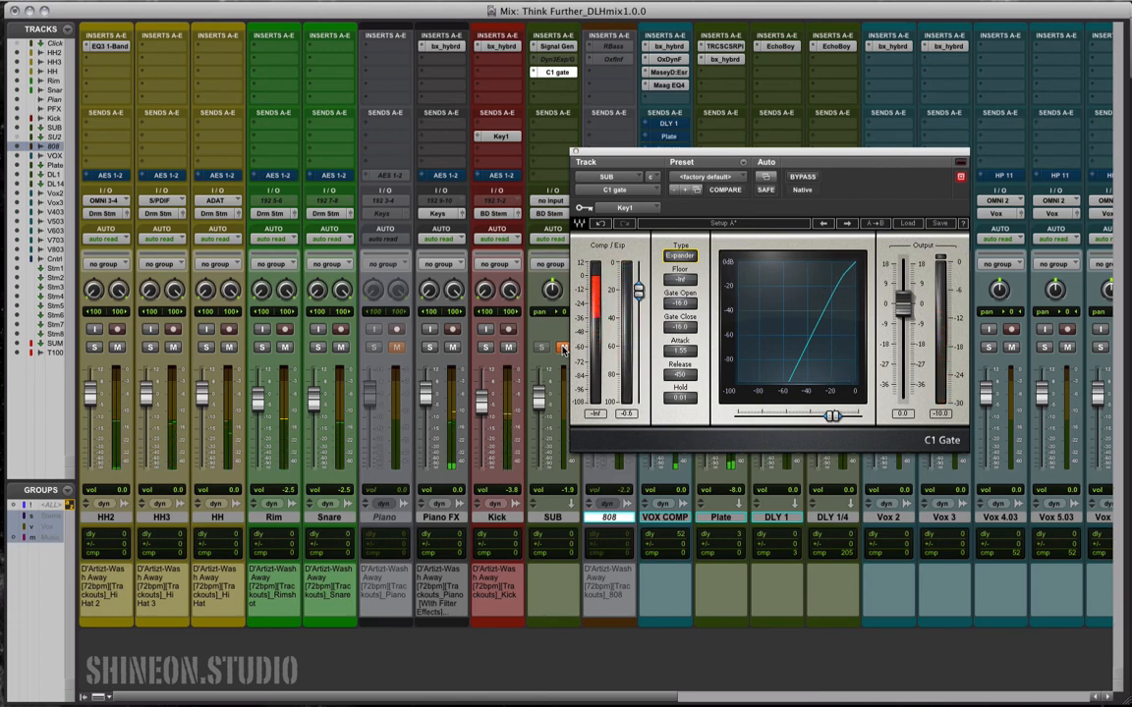
left_click(563, 351)
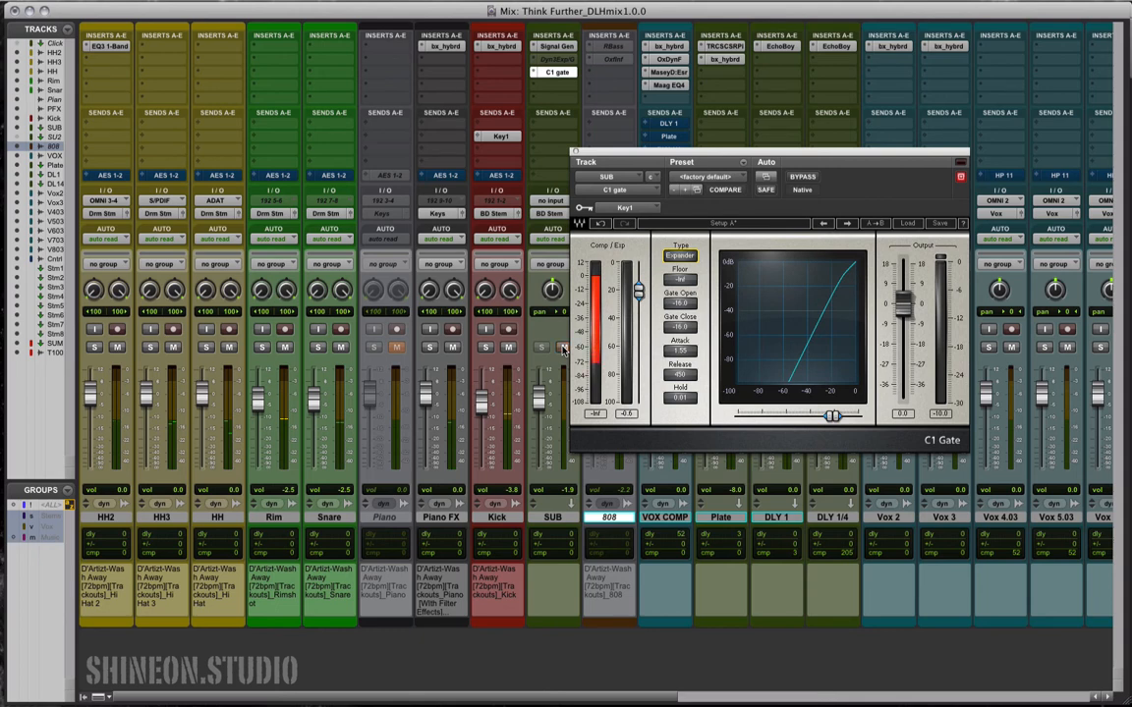